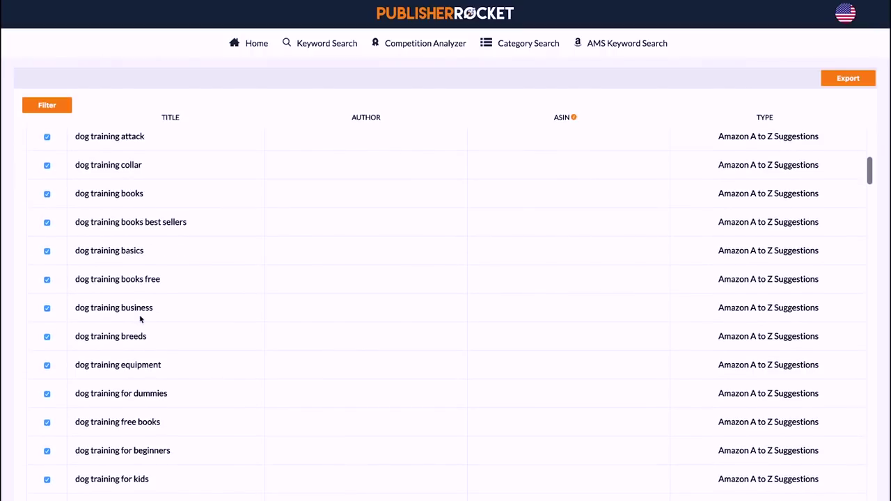
# Step: Examine the dog training keyword results from the Amazon suggestions through the related book titles, authors and ASINs
pyautogui.scroll(-2, 140, 319)
pyautogui.scroll(-1, 140, 319)
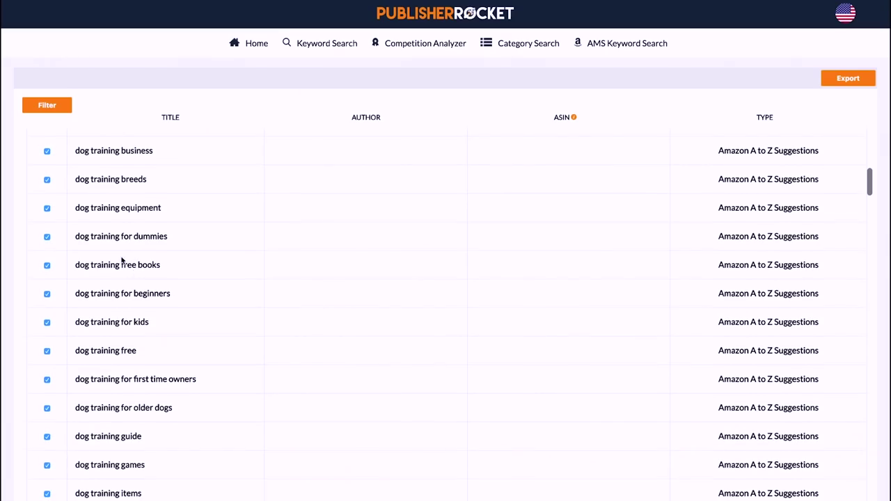
pyautogui.scroll(-1, 118, 259)
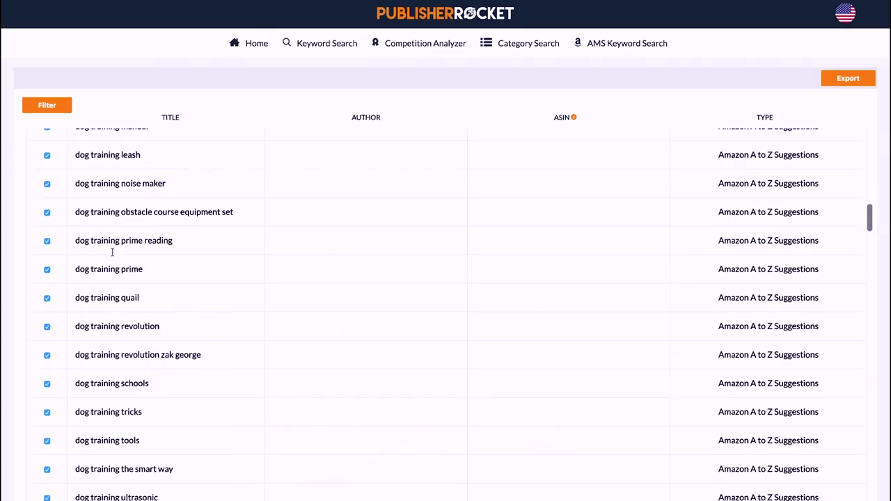
pyautogui.scroll(-2, 112, 252)
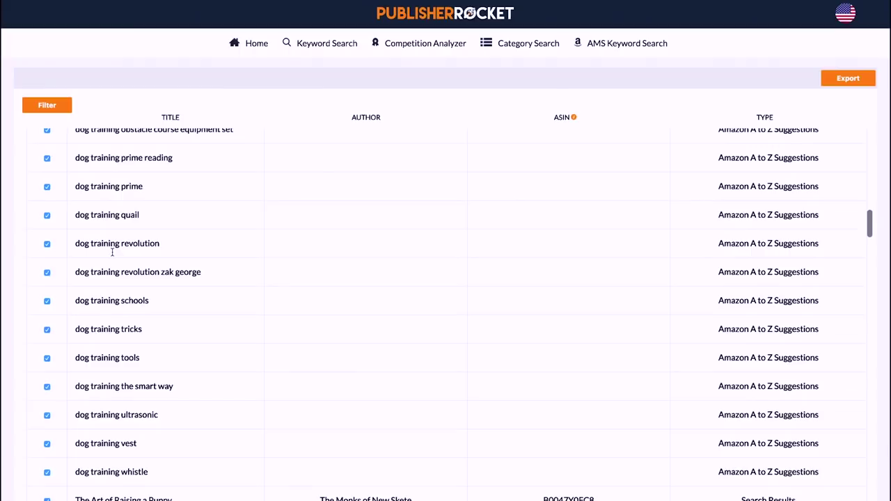
pyautogui.scroll(-3, 112, 254)
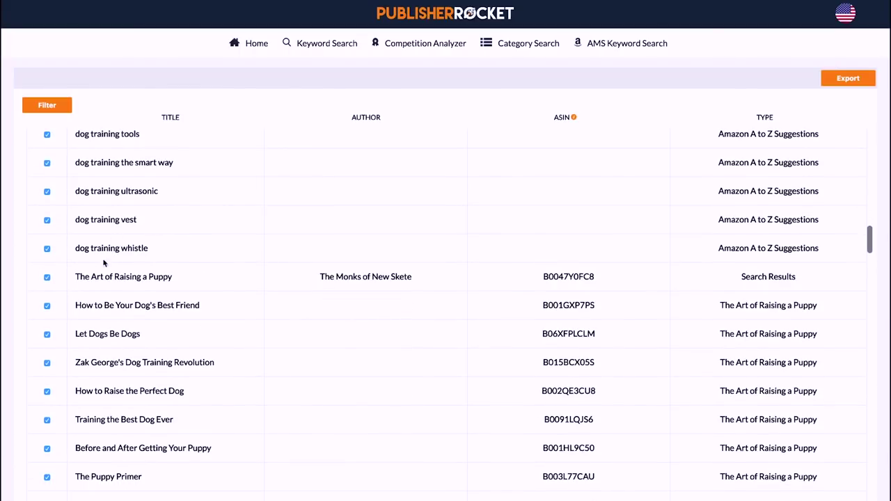
pyautogui.scroll(-1, 78, 298)
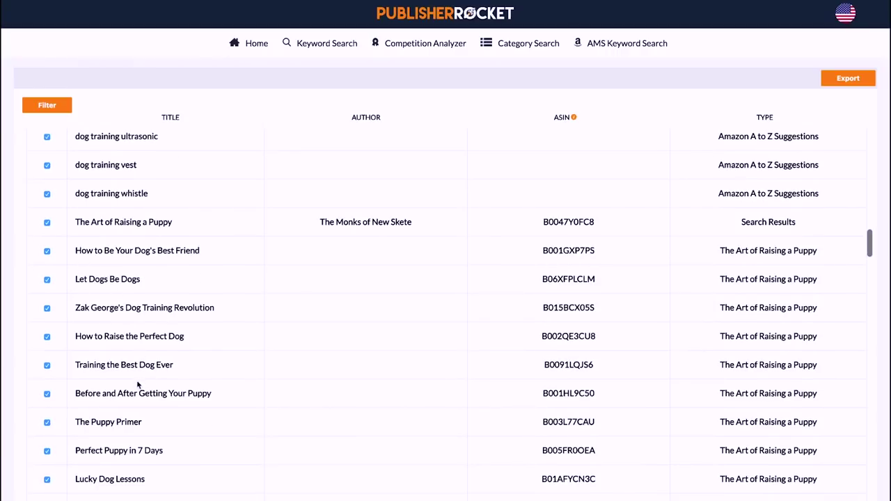
pyautogui.scroll(-9, 142, 390)
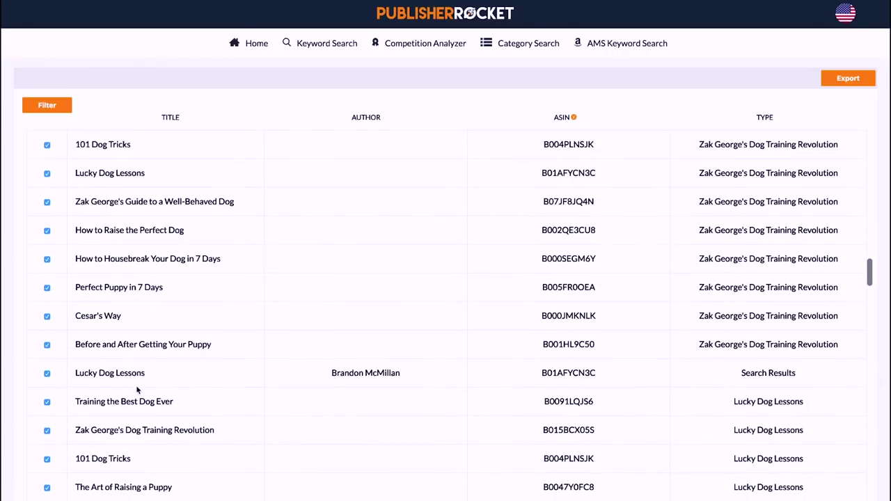
pyautogui.scroll(-6, 130, 388)
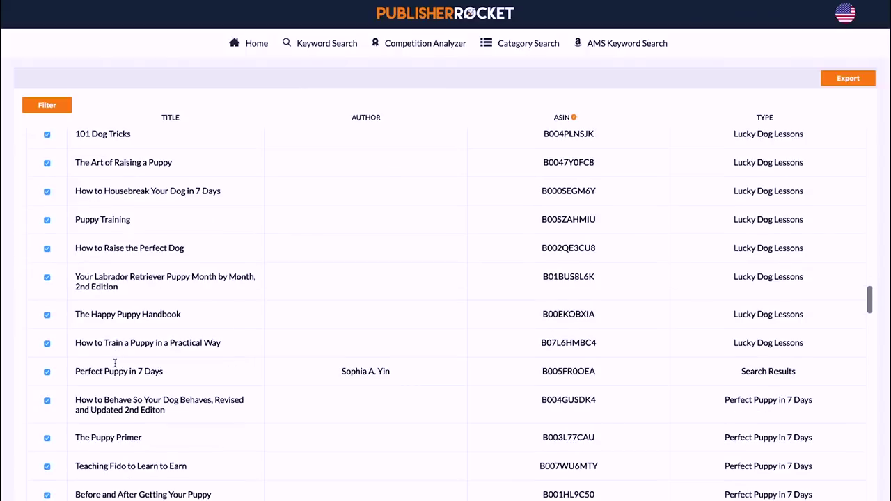
pyautogui.scroll(-7, 115, 363)
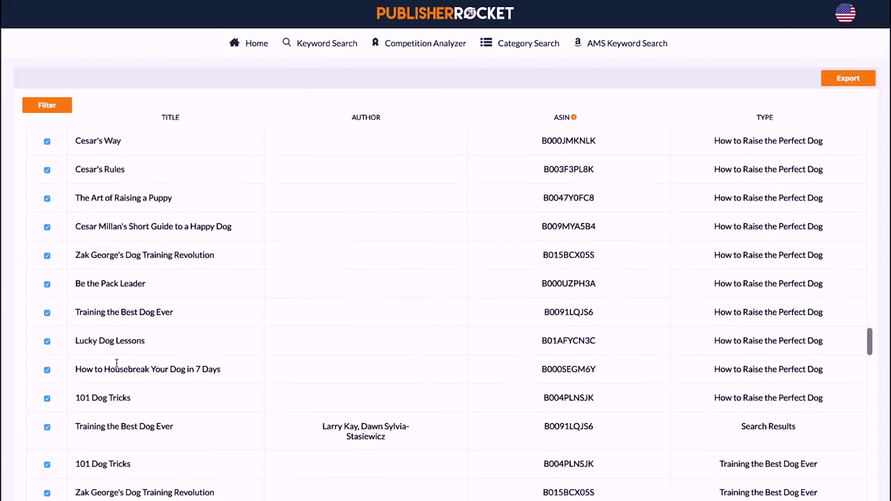
pyautogui.scroll(-1, 116, 363)
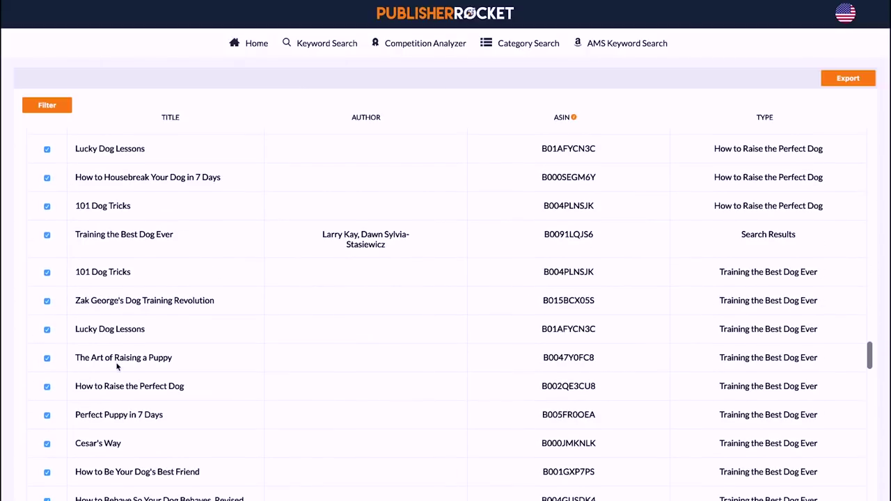
pyautogui.scroll(-6, 116, 367)
pyautogui.scroll(-6, 116, 367)
pyautogui.scroll(-10, 264, 326)
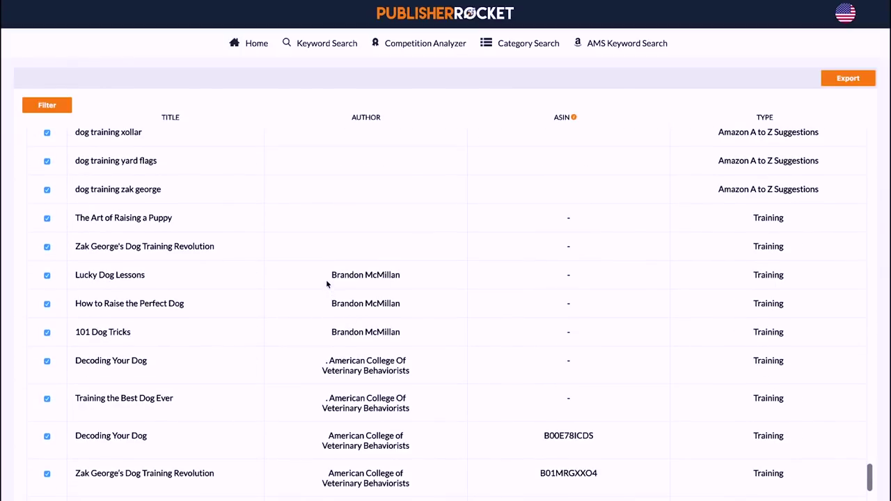
pyautogui.scroll(-3, 334, 277)
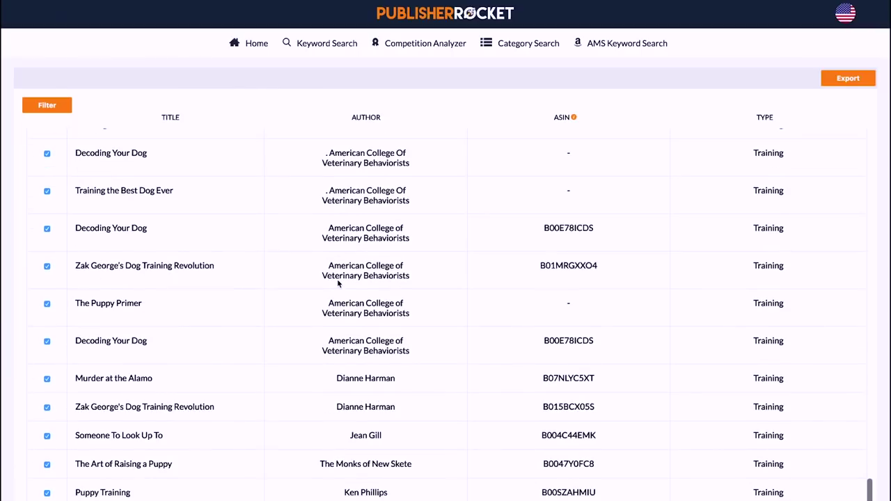
pyautogui.scroll(-2, 338, 291)
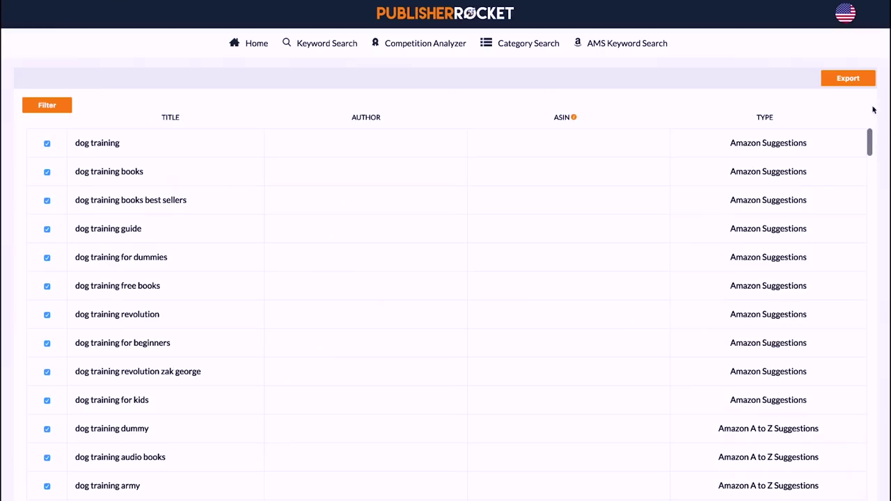
# Step: Export the dog training keyword list to the Documents folder as "dog training 2019-05-24 11.07"
pyautogui.click(847, 81)
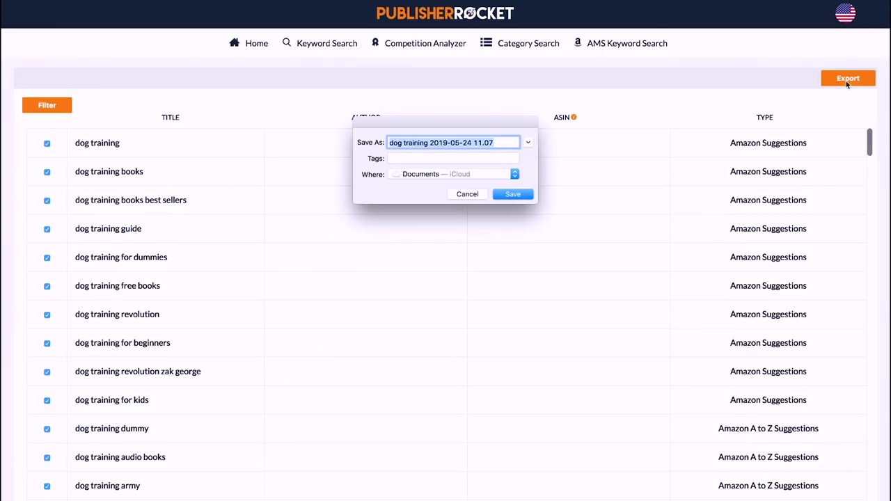
pyautogui.click(518, 195)
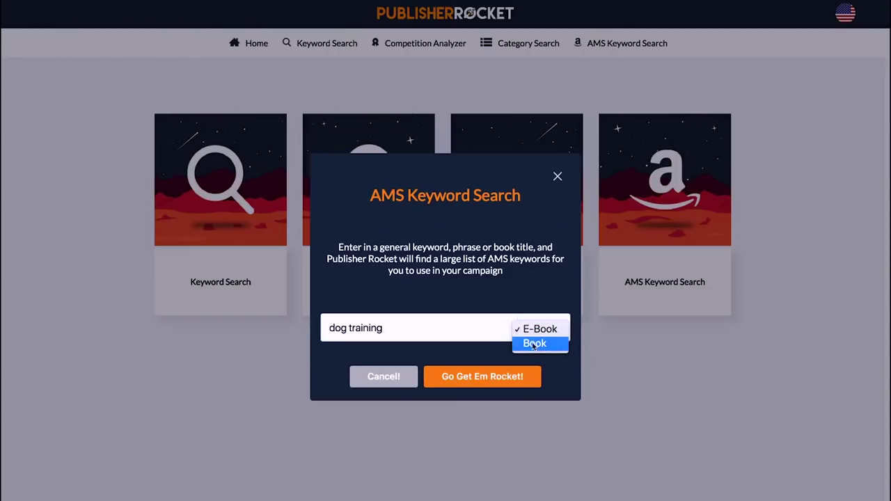
# Step: Run an AMS keyword search for "dog training" in the Book format and export the resulting list to Documents
pyautogui.click(484, 388)
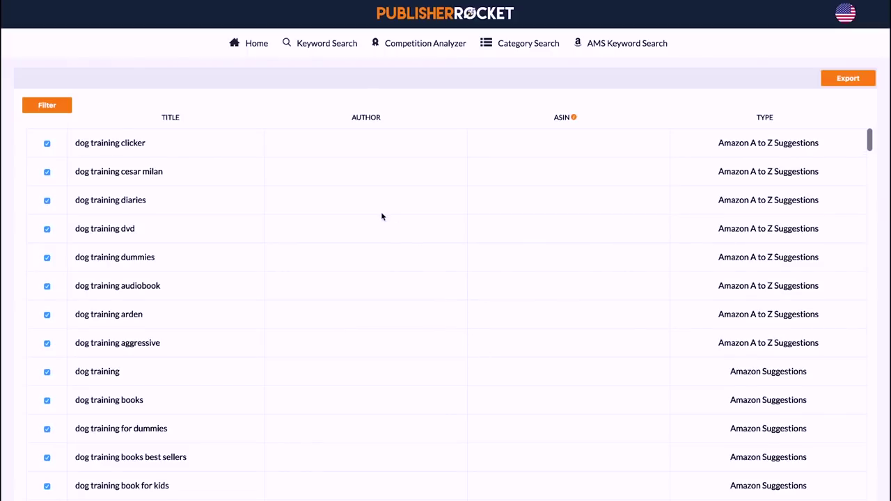
pyautogui.scroll(-20, 352, 234)
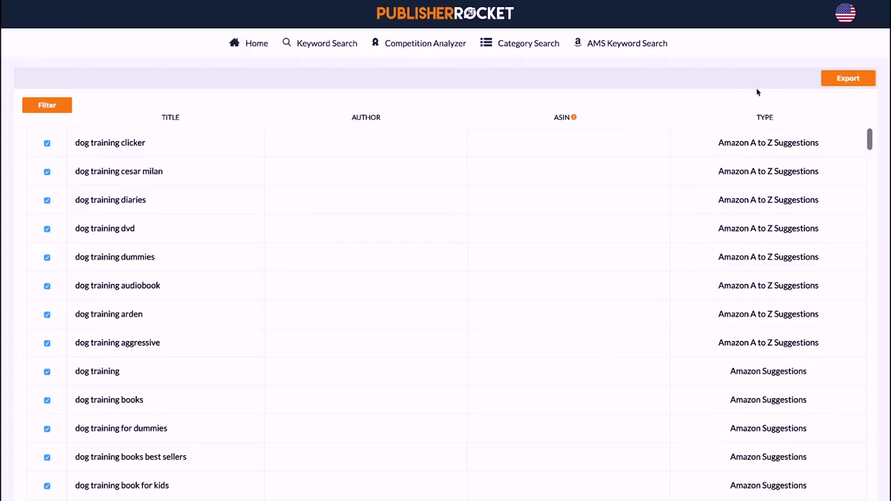
pyautogui.click(849, 78)
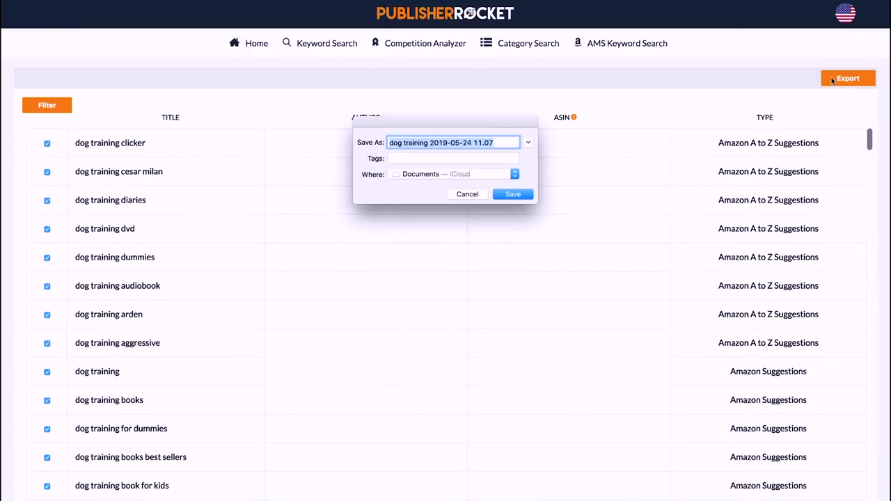
pyautogui.click(511, 195)
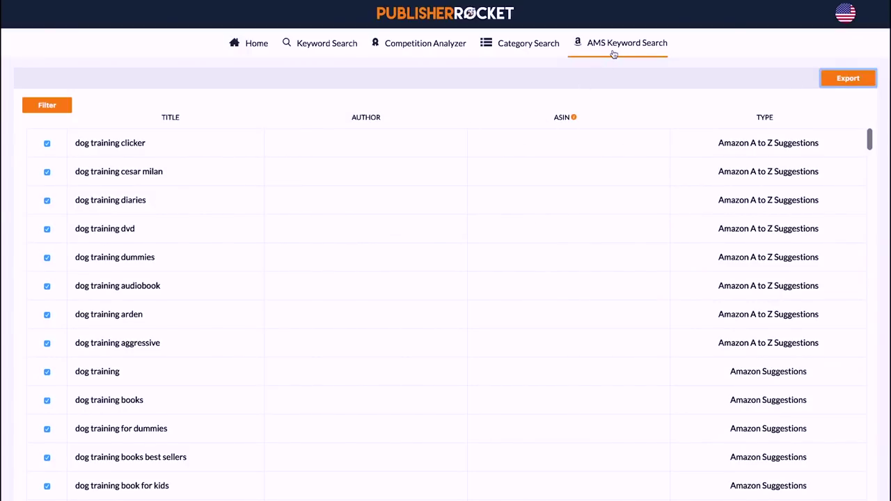
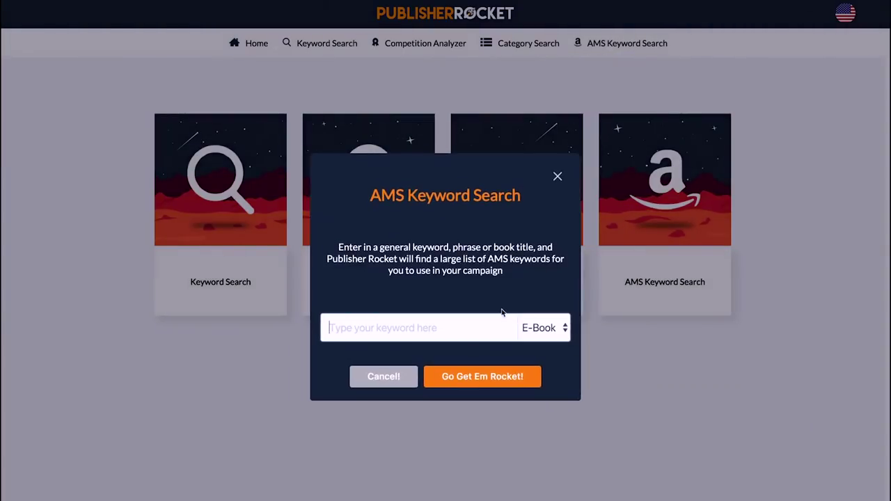
# Step: Run an AMS keyword search for "puppy training" in the E-Book format and export the resulting list
pyautogui.write('puppy training')
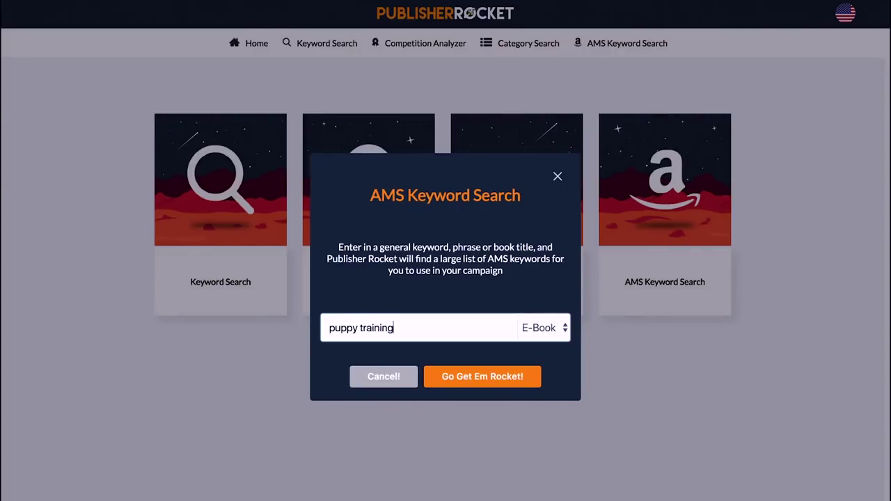
pyautogui.click(460, 380)
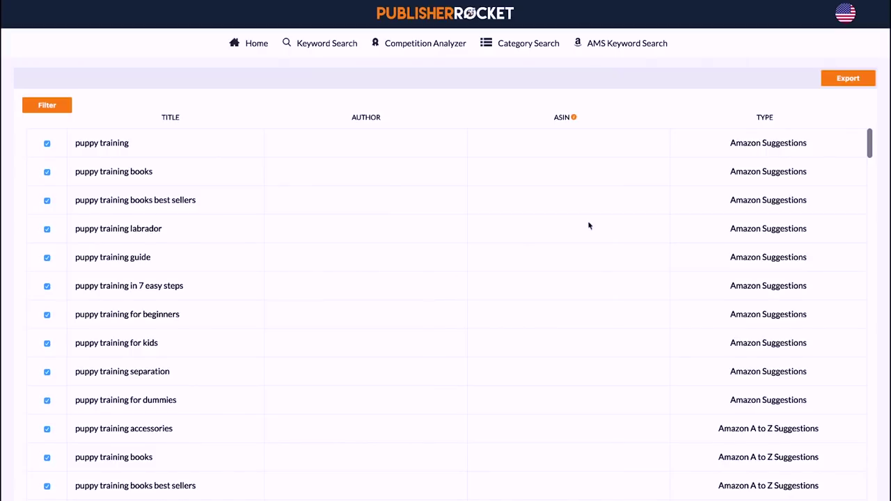
pyautogui.scroll(-5, 590, 281)
pyautogui.scroll(5, 596, 280)
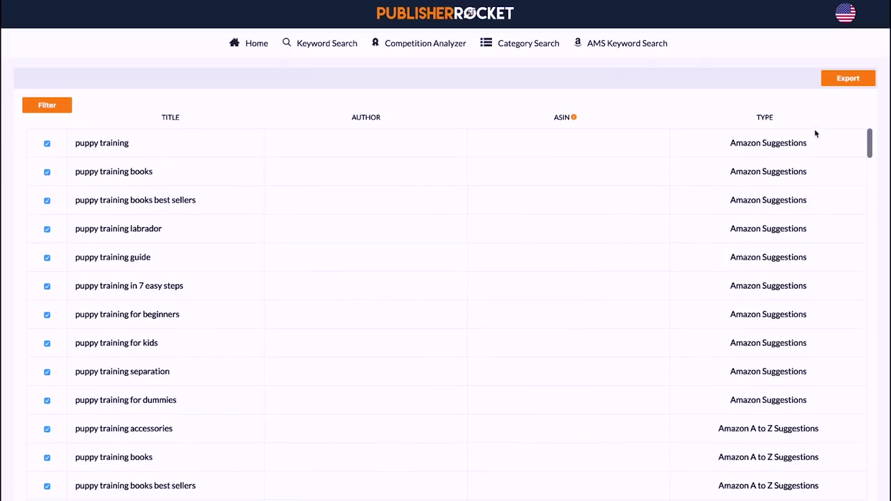
pyautogui.click(849, 78)
pyautogui.click(509, 195)
# Step: Run an AMS keyword search for "puppy training" in the Book format and export the resulting list
pyautogui.click(623, 48)
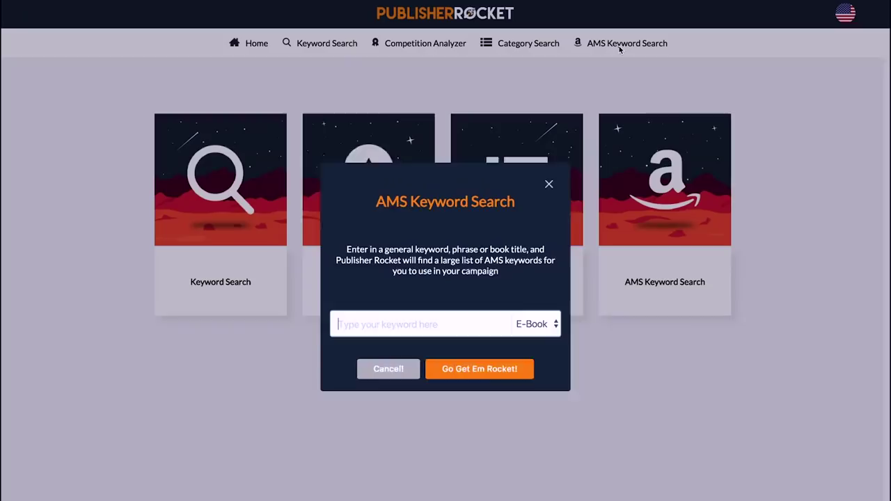
pyautogui.write('puppy training')
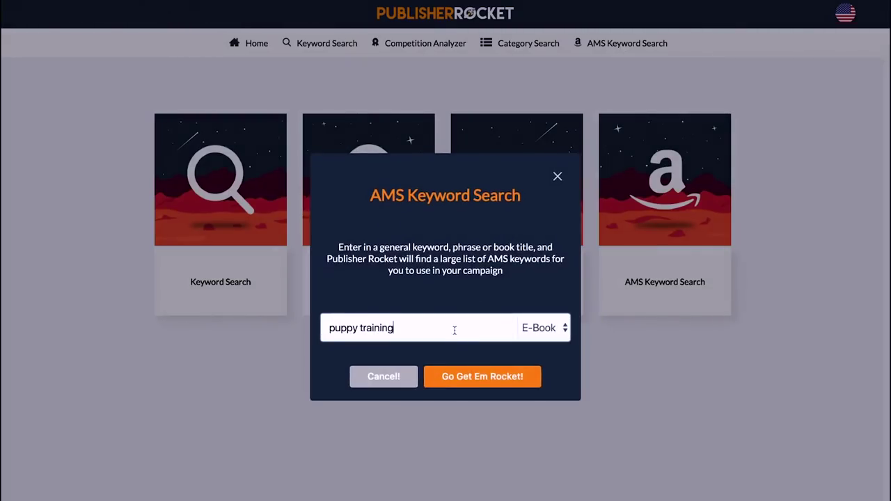
pyautogui.click(540, 328)
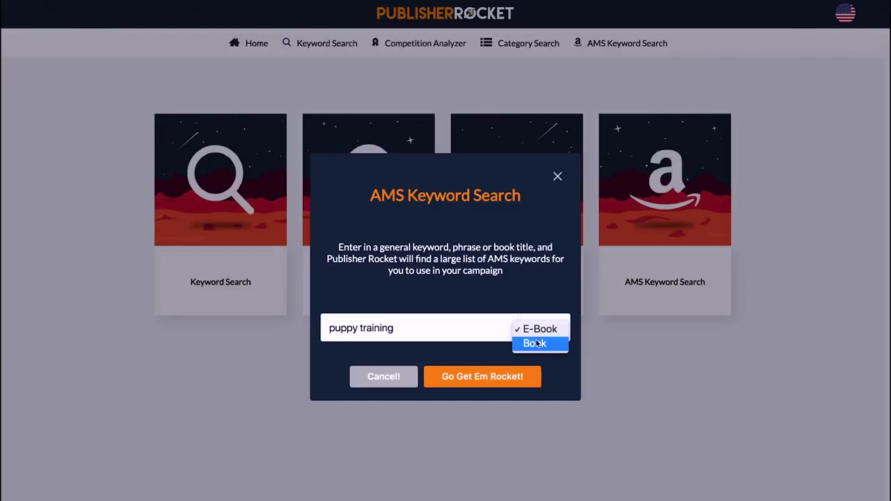
pyautogui.click(534, 343)
pyautogui.click(457, 377)
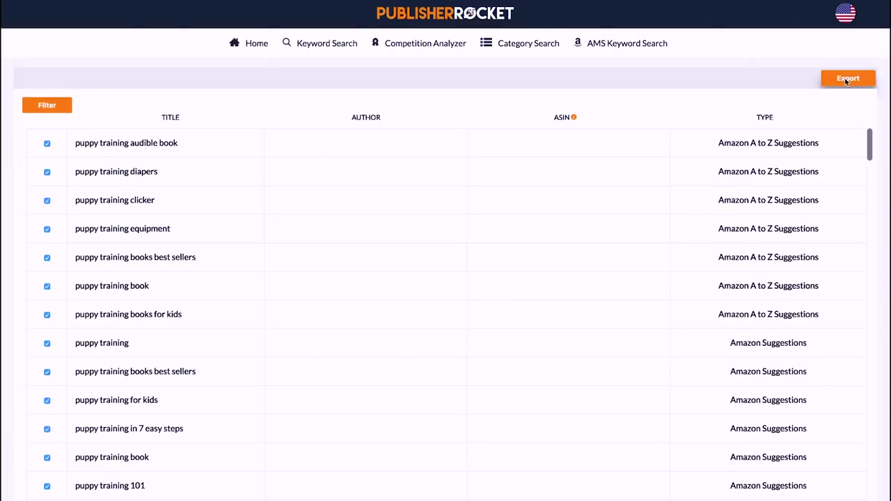
pyautogui.click(848, 79)
pyautogui.click(504, 198)
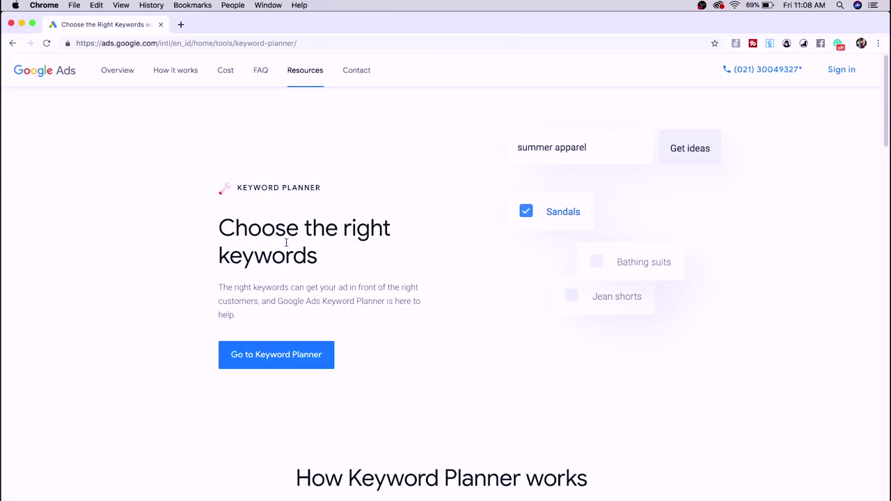
# Step: Go to Google Ads Keyword Planner in Chrome and sign in with the account password
pyautogui.click(263, 351)
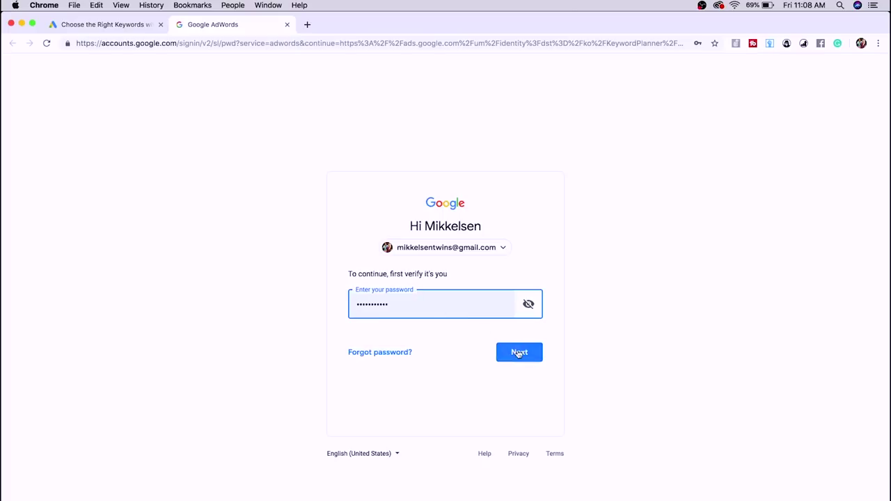
pyautogui.click(519, 352)
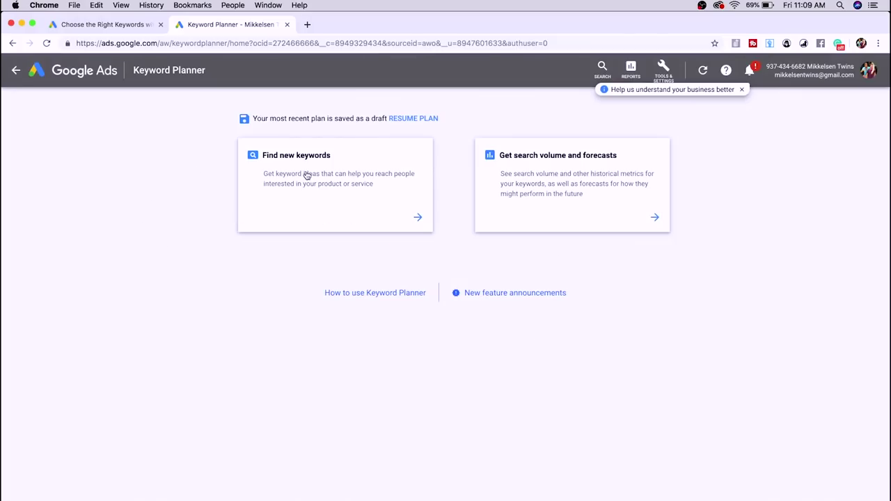
# Step: Start a new keyword search with the terms "puppy training", "dog training", "how to dog training" and "puppy training guide"
pyautogui.click(283, 166)
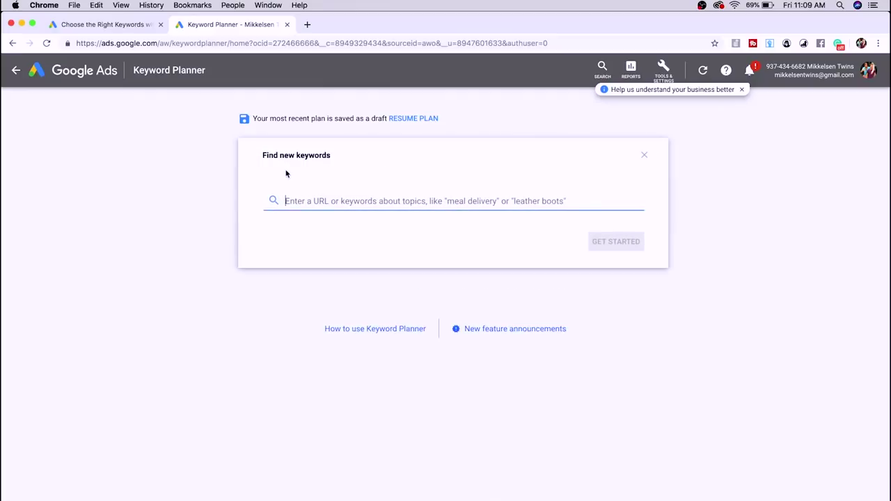
pyautogui.write('p')
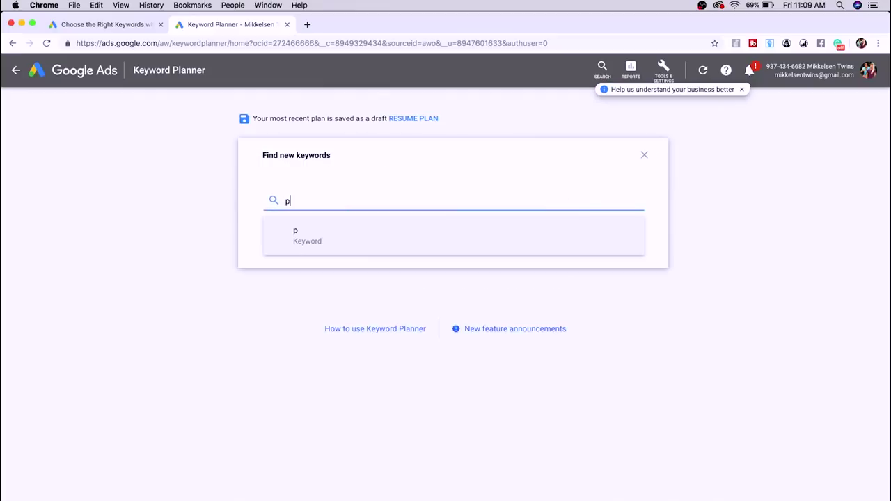
pyautogui.write('uppy training')
pyautogui.press('Return')
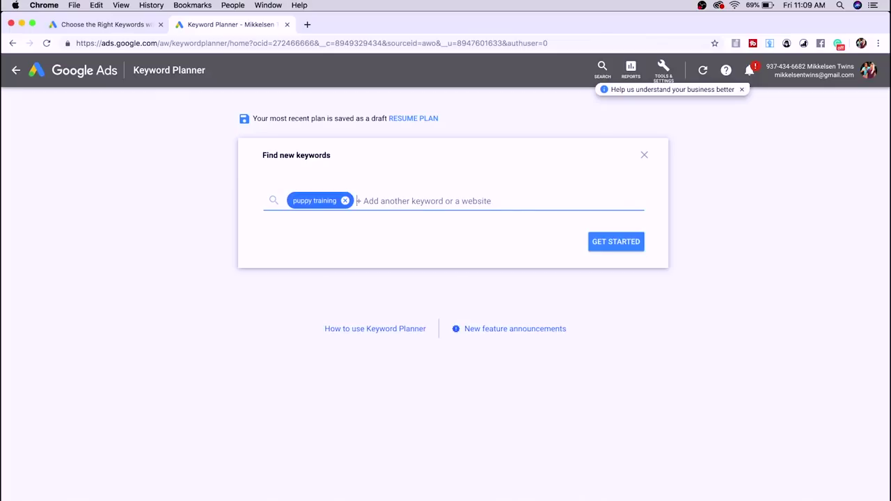
pyautogui.write('dog training')
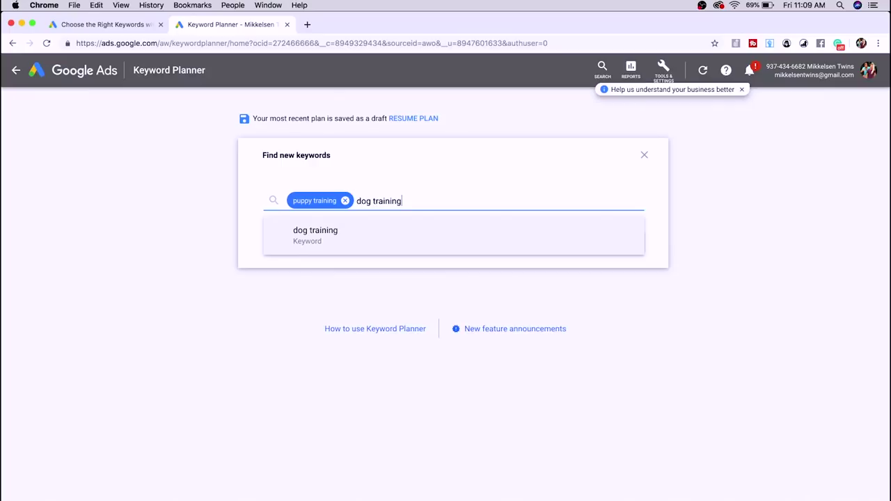
pyautogui.press('Return')
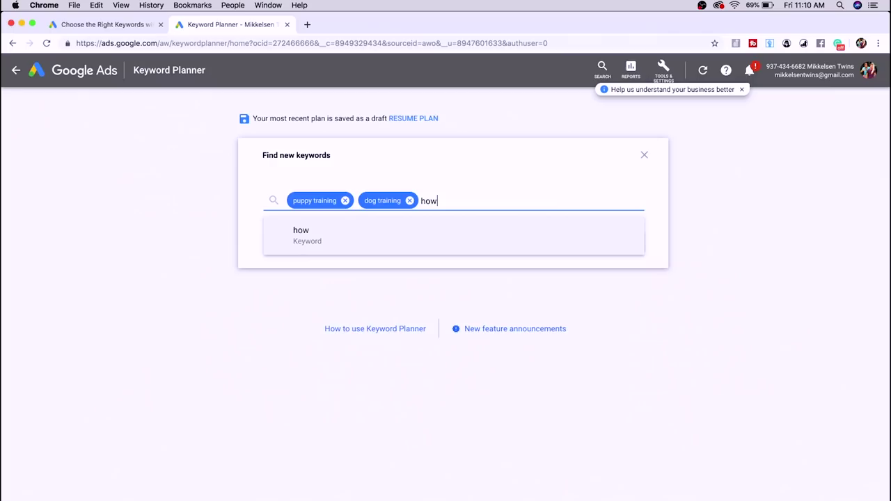
pyautogui.write('how to d')
pyautogui.write('ing')
pyautogui.press('Return')
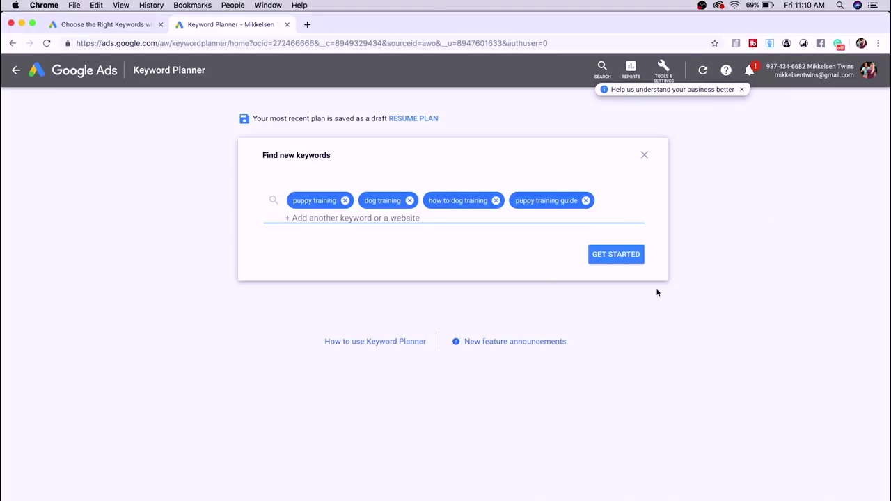
# Step: Get keyword ideas for the four entered terms and look through the list with its average monthly searches and competition
pyautogui.click(621, 255)
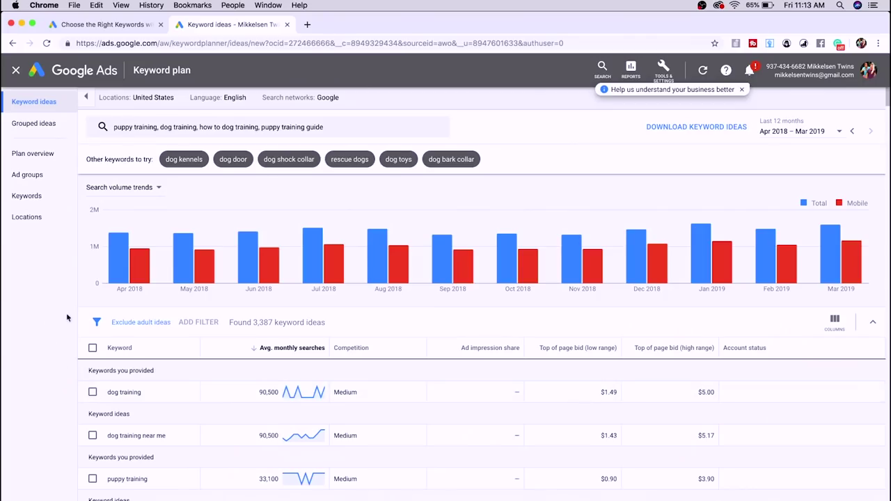
pyautogui.scroll(-8, 139, 318)
pyautogui.scroll(-1, 195, 312)
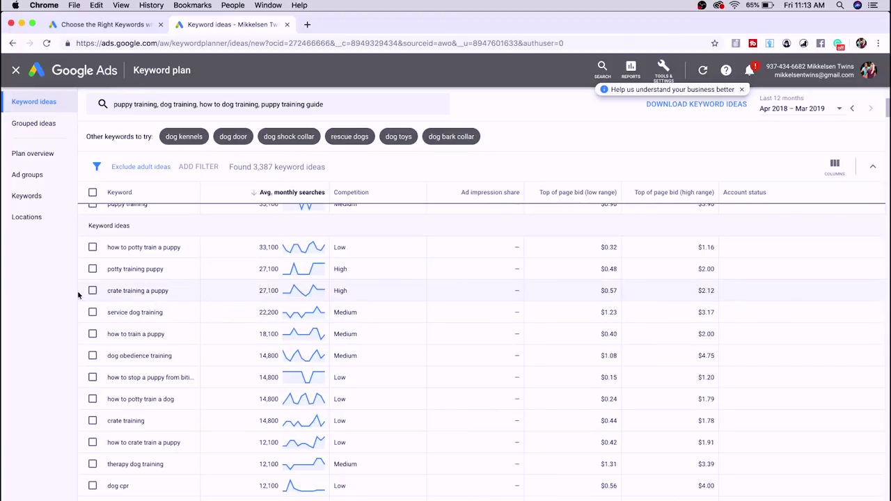
pyautogui.scroll(-1, 167, 359)
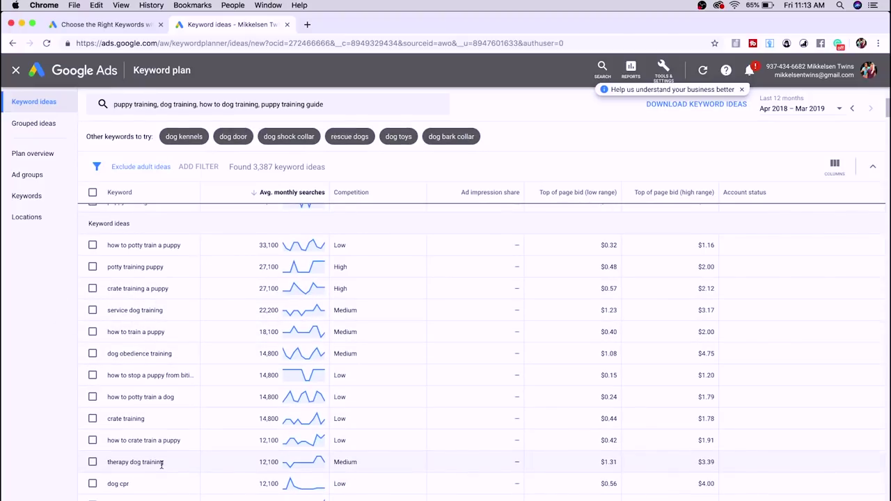
pyautogui.scroll(-3, 151, 480)
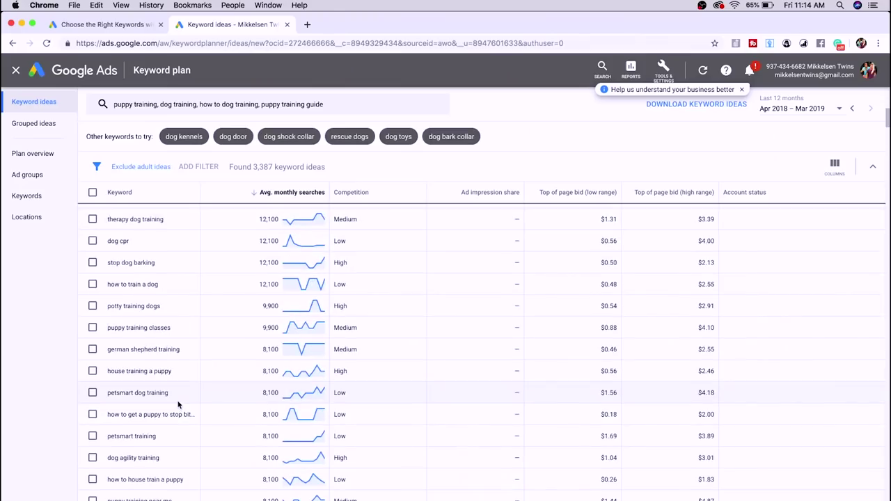
pyautogui.scroll(-10, 194, 364)
pyautogui.scroll(-15, 194, 365)
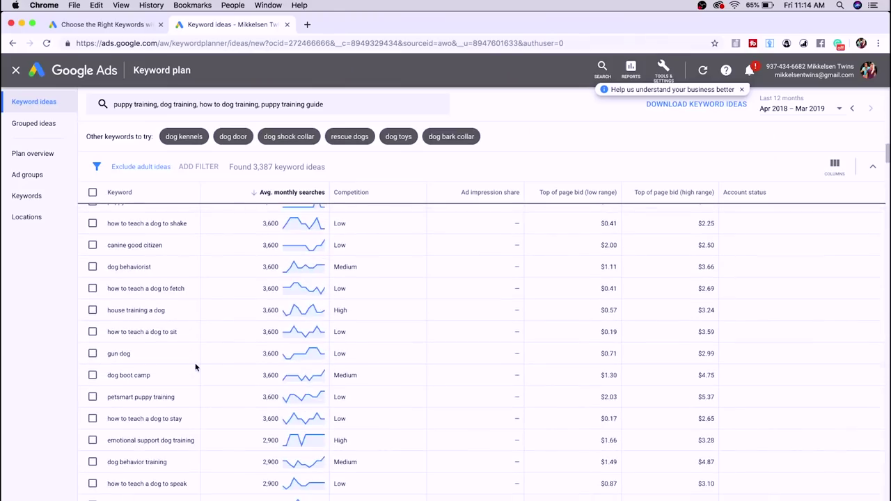
pyautogui.scroll(-10, 202, 364)
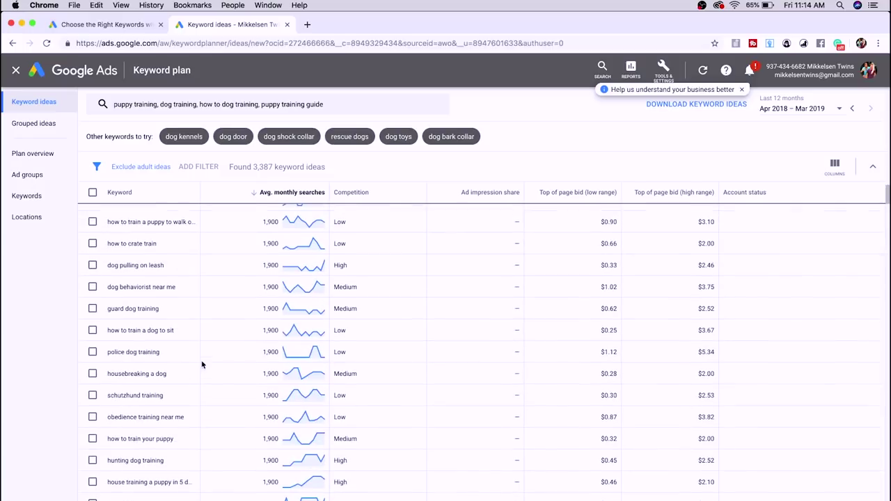
pyautogui.scroll(-5, 215, 361)
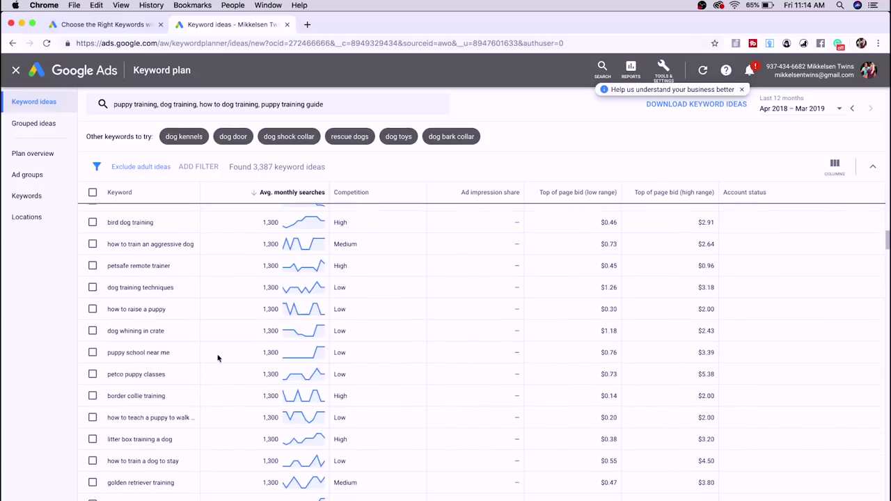
pyautogui.scroll(-12, 223, 345)
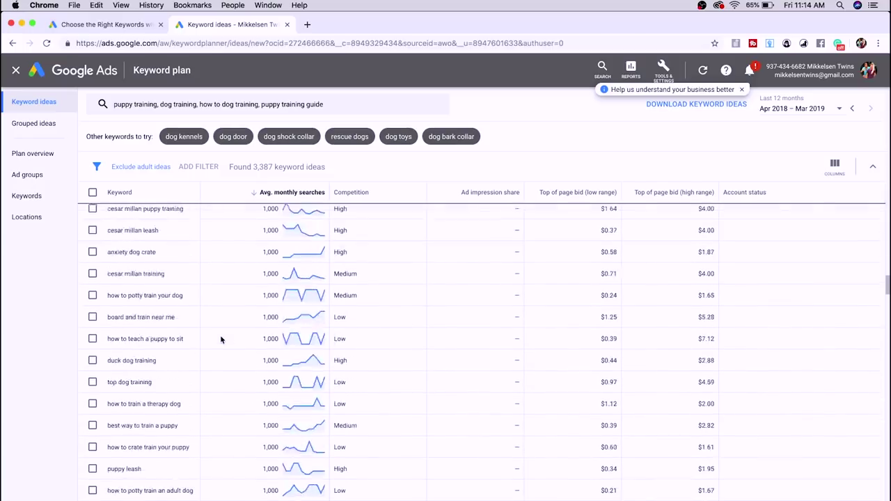
pyautogui.scroll(-1, 241, 331)
pyautogui.scroll(-8, 243, 328)
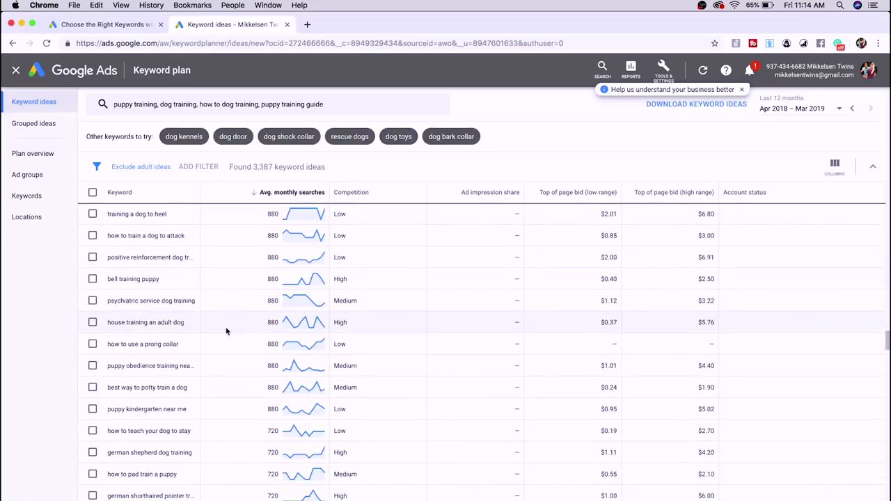
pyautogui.scroll(-5, 224, 336)
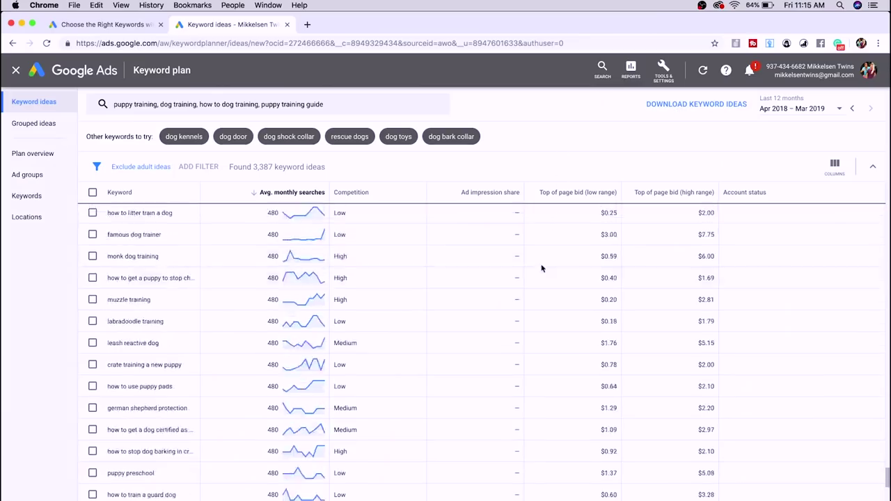
# Step: Download the keyword ideas found for the puppy and dog training terms
pyautogui.scroll(5, 542, 268)
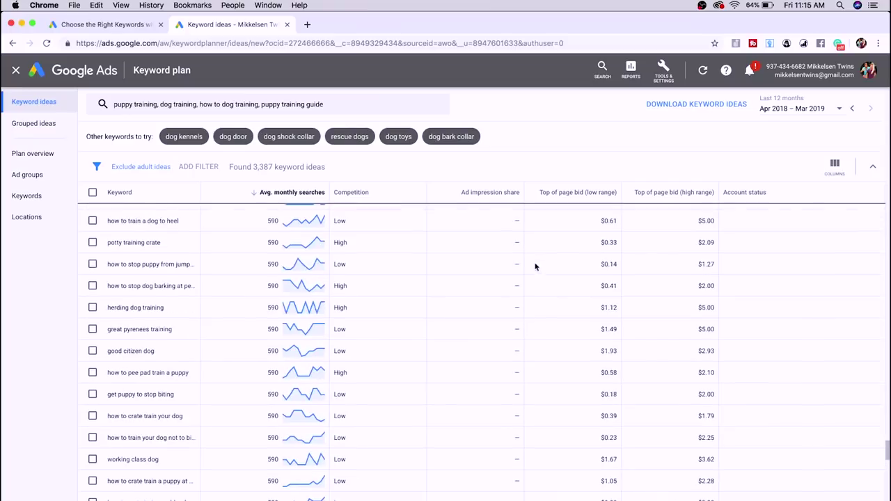
pyautogui.click(698, 108)
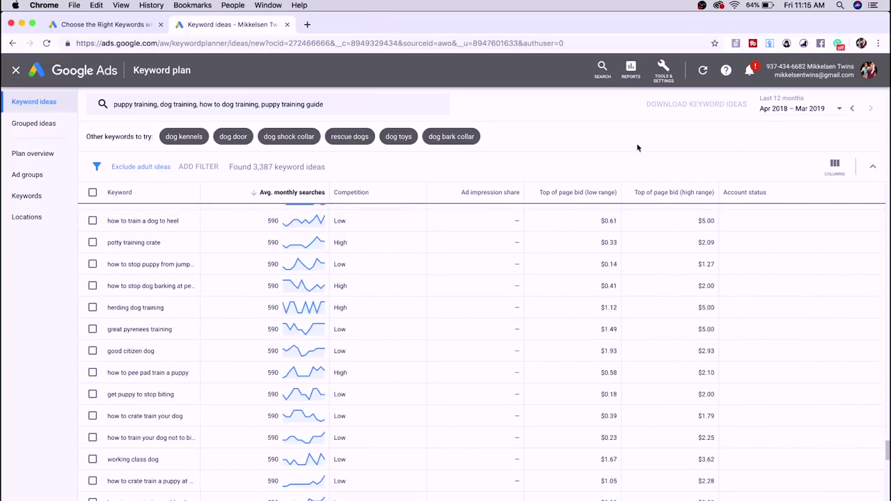
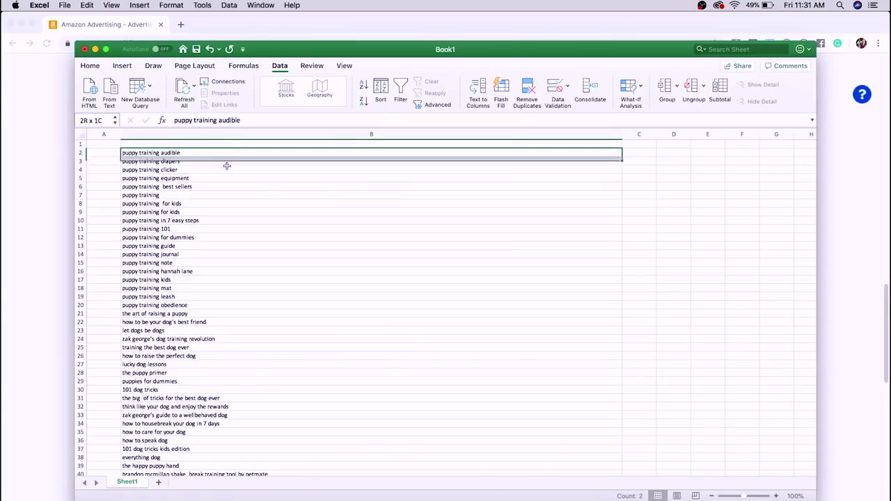
# Step: In Excel, copy the compiled keyword list in column B of Book1, from "puppy training audible" in row 2 down to the last entry
pyautogui.moveTo(227, 165); pyautogui.dragTo(241, 477)
pyautogui.moveTo(622, 470); pyautogui.dragTo(269, 360)
pyautogui.press('super+c')
# Step: Switch to the Amazon Advertising campaign in Chrome and paste the copied list into the manual keyword entry box
pyautogui.click(65, 274)
pyautogui.scroll(-10, 243, 265)
pyautogui.click(294, 252)
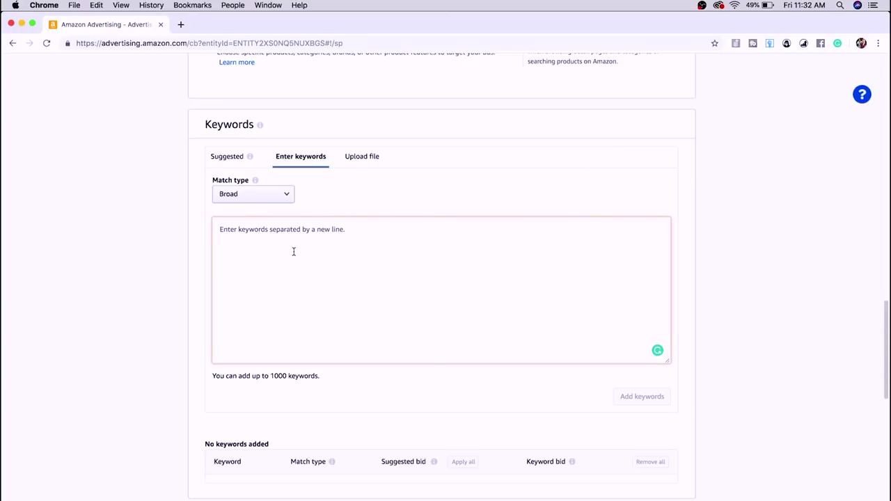
pyautogui.press('super+v')
pyautogui.click(122, 288)
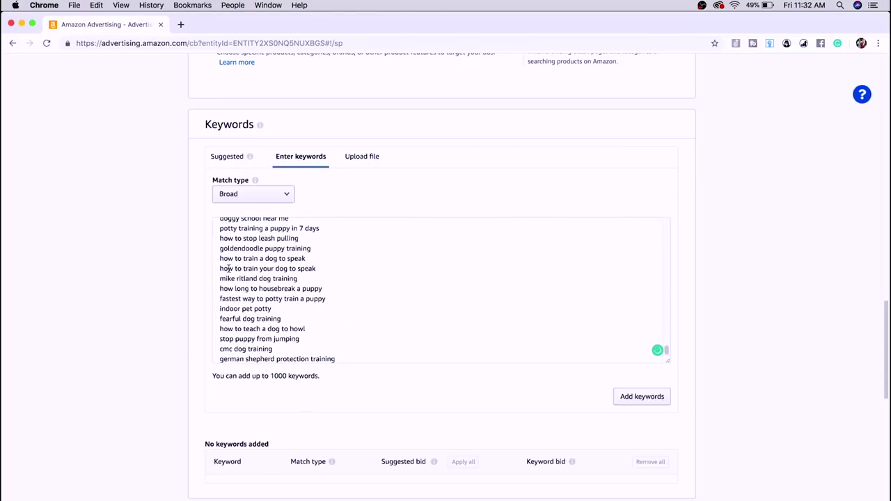
pyautogui.scroll(-1, 331, 300)
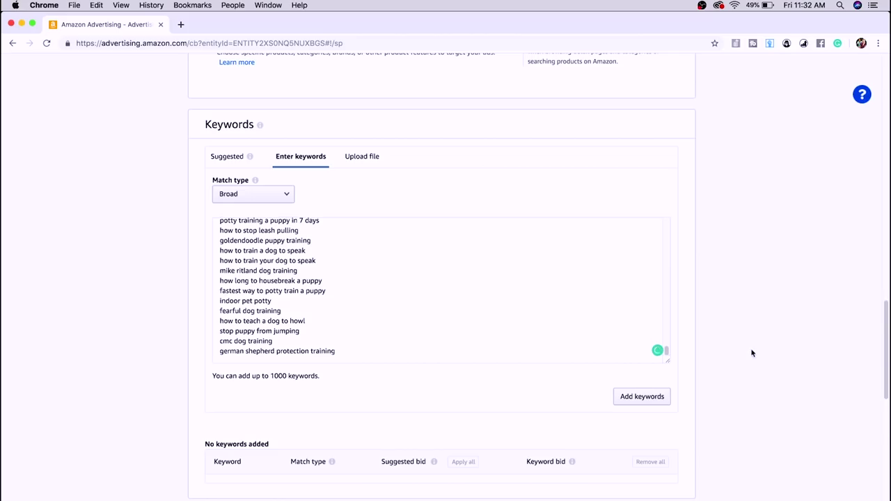